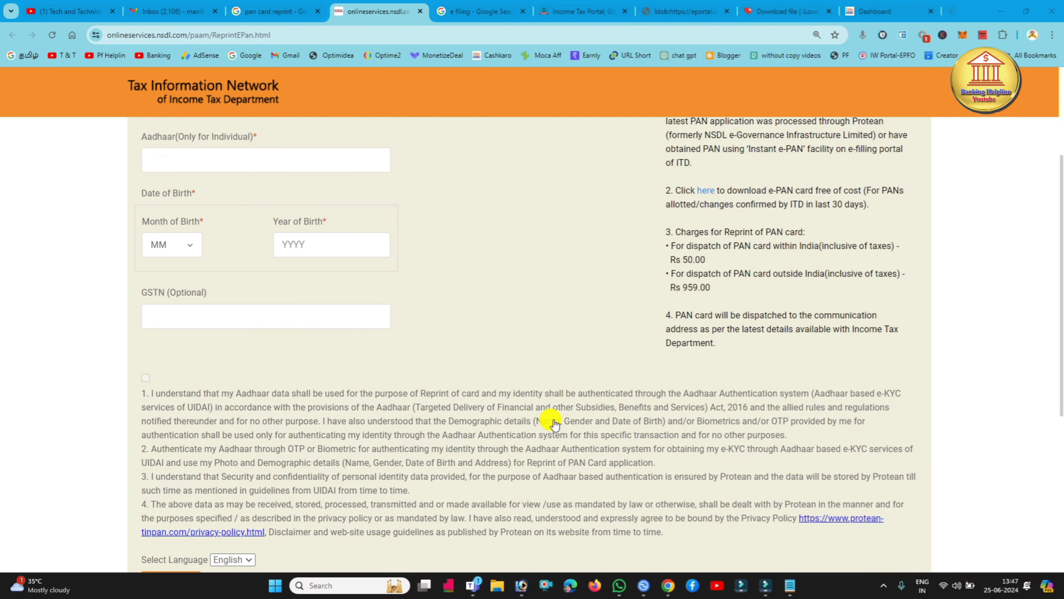
Switch to the Google results for 'pan card reprint' listing the NSDL and UTIITSL pages.
scroll(554, 425, "up", 5)
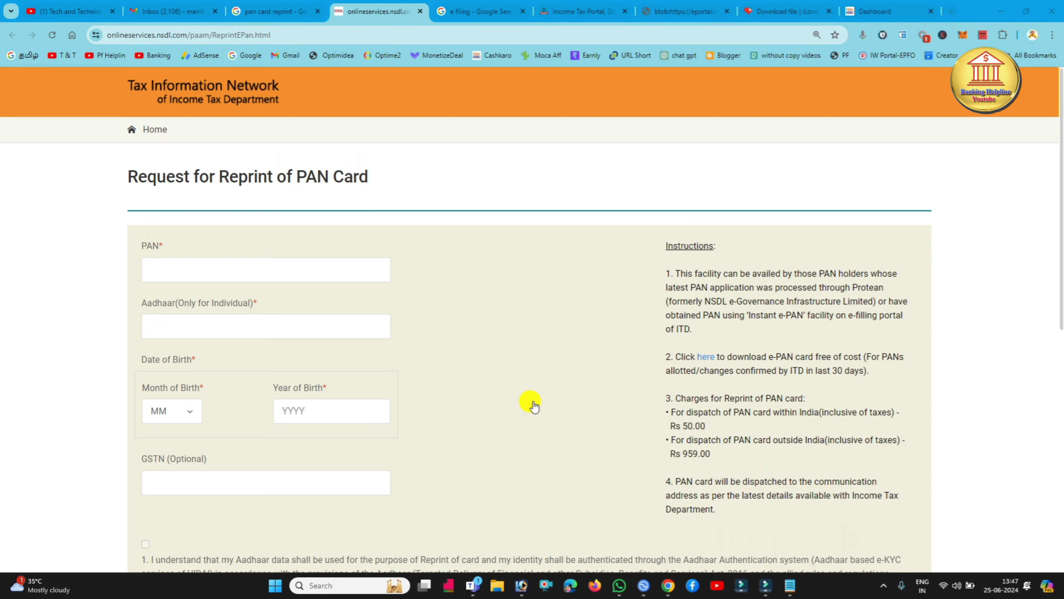
scroll(534, 407, "down", 1)
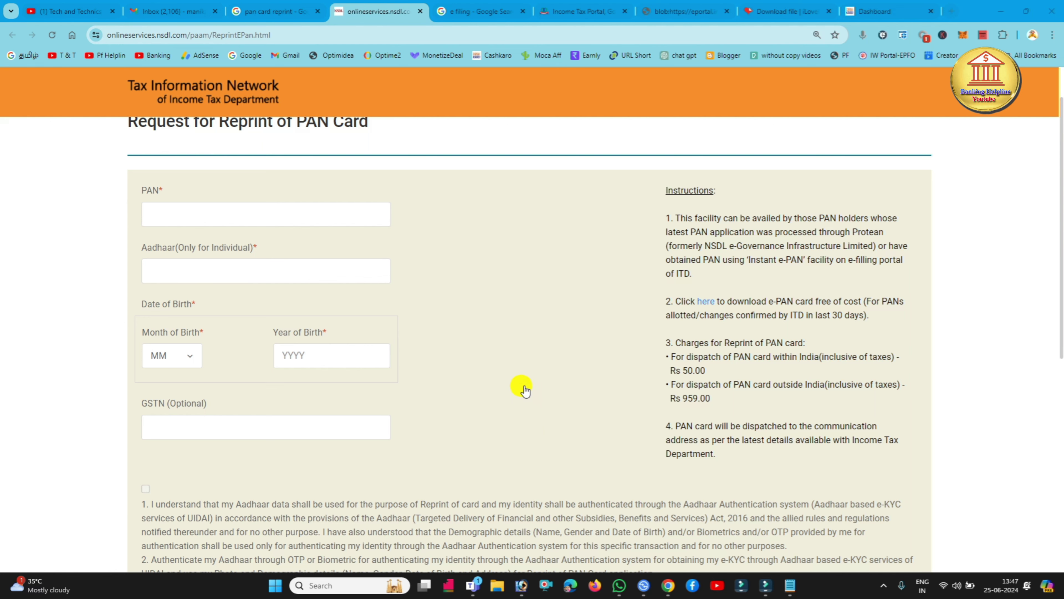
scroll(525, 390, "up", 1)
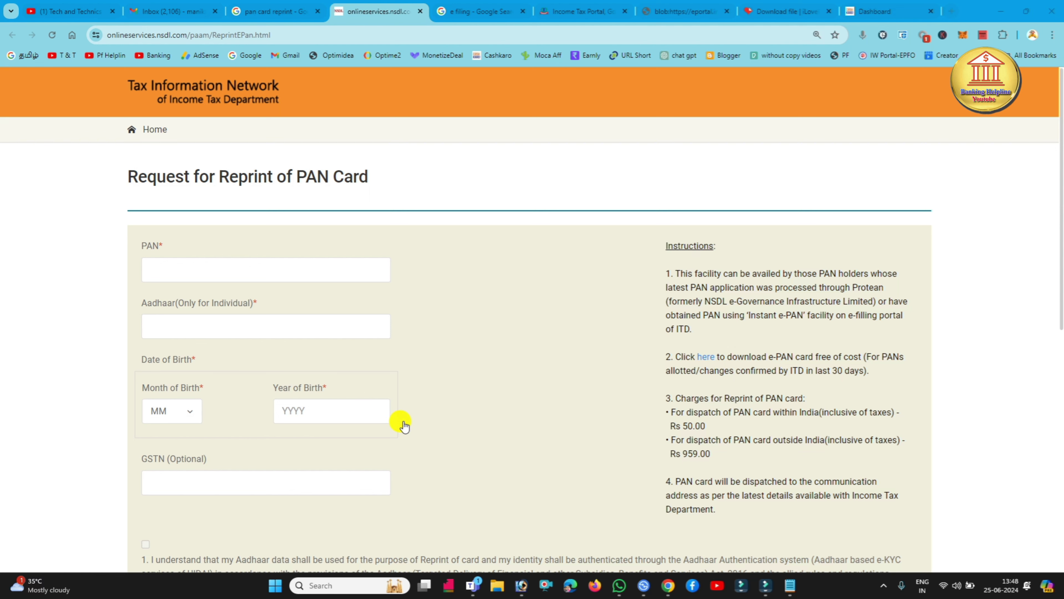
scroll(404, 423, "down", 4)
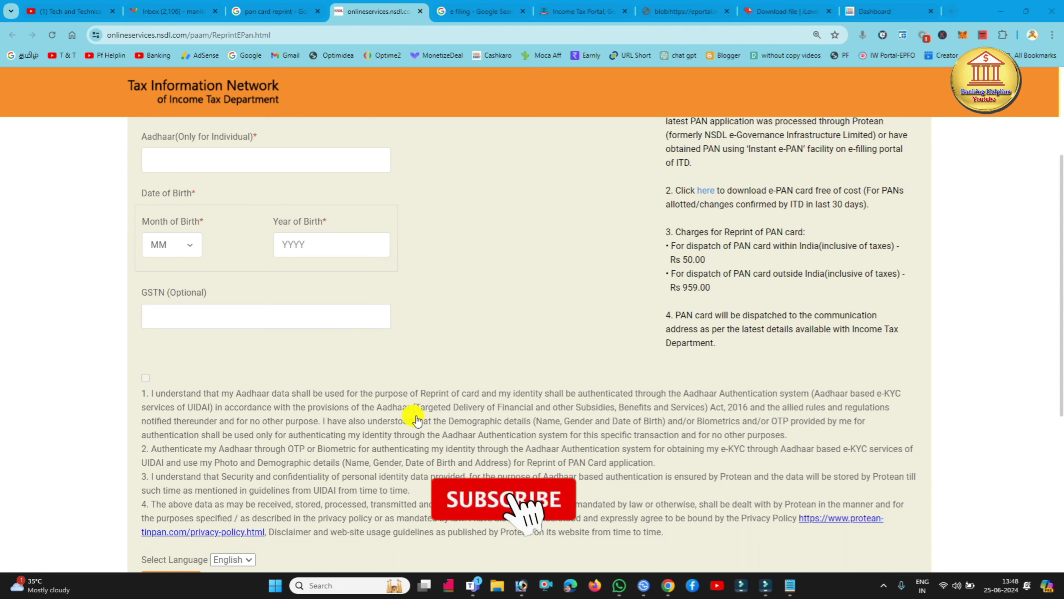
scroll(417, 420, "down", 3)
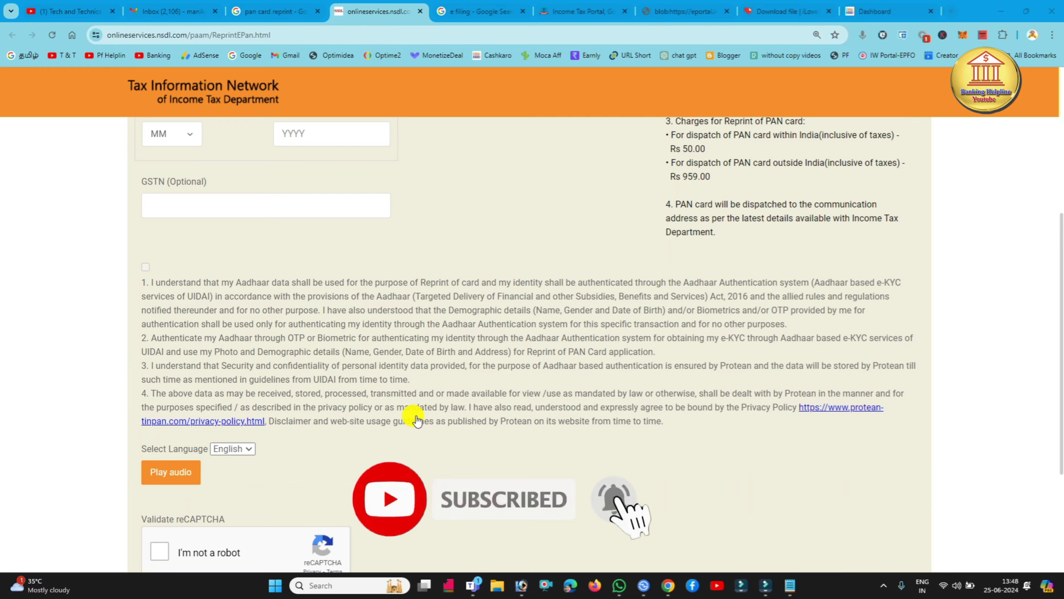
scroll(417, 419, "up", 3)
scroll(417, 419, "up", 5)
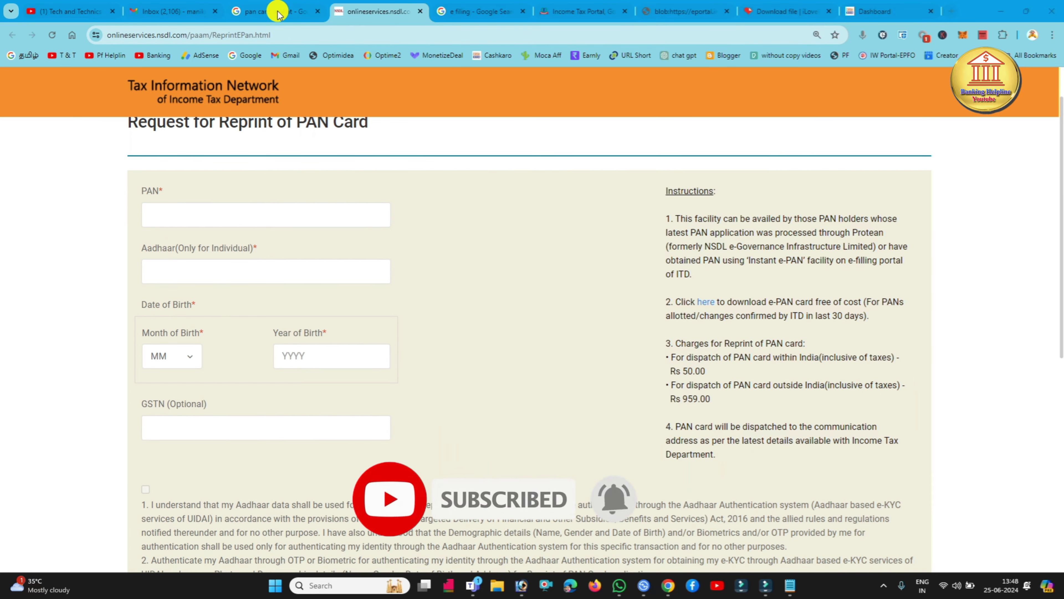
left_click(275, 11)
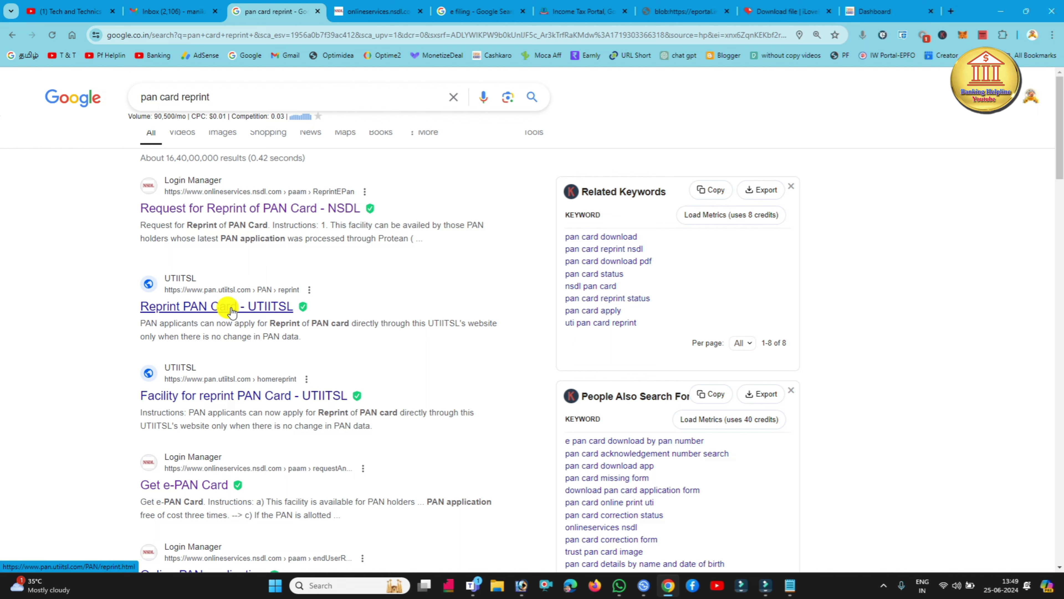
Open the NSDL PAN reprint request form and go through its PAN, Aadhaar and birth-date fields.
left_click(271, 209)
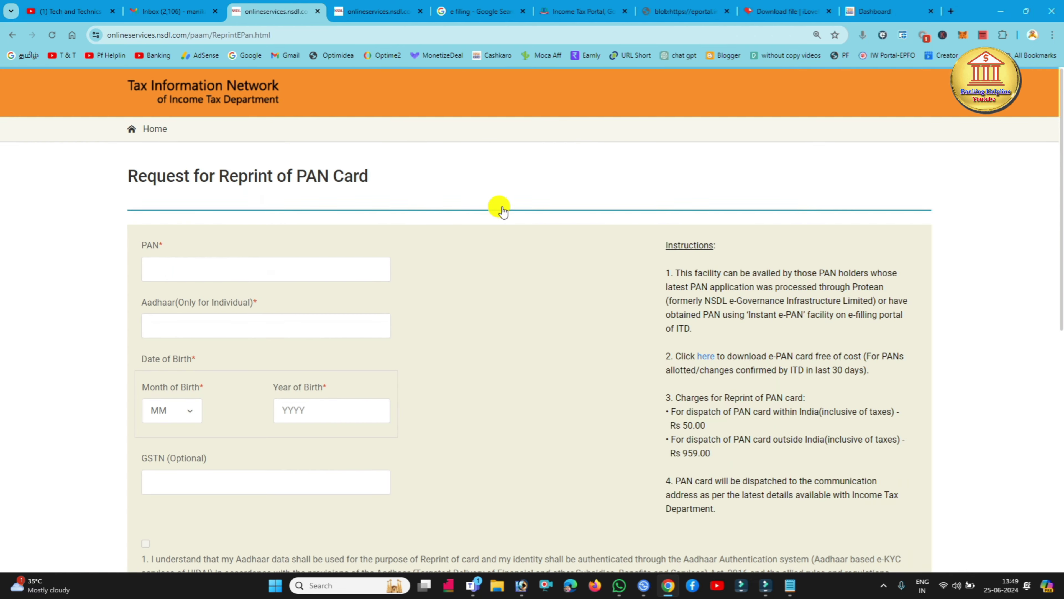
scroll(502, 212, "down", 10)
scroll(497, 207, "up", 10)
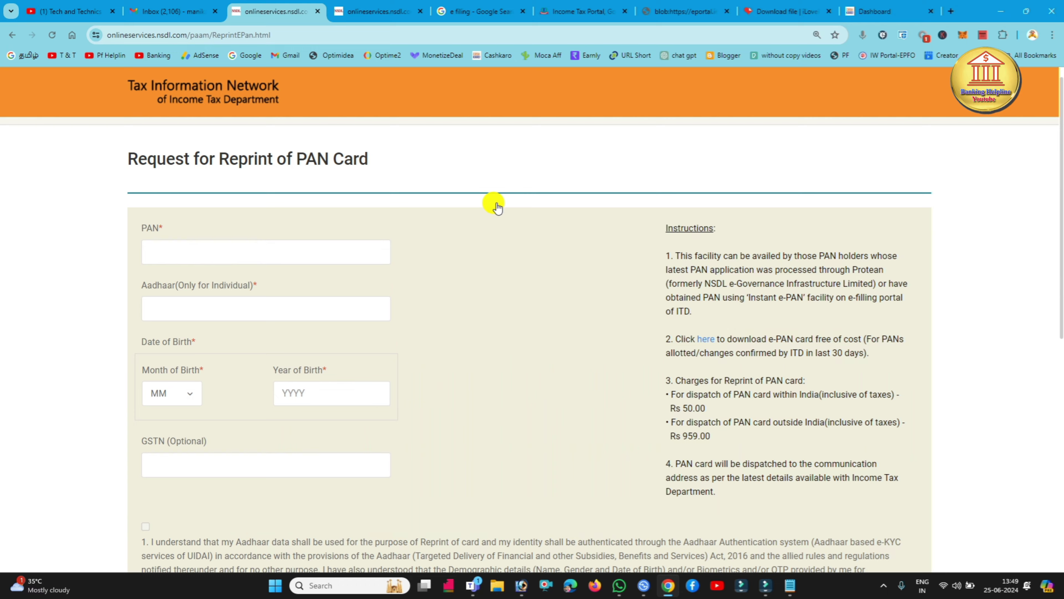
scroll(495, 205, "down", 2)
scroll(492, 204, "up", 1)
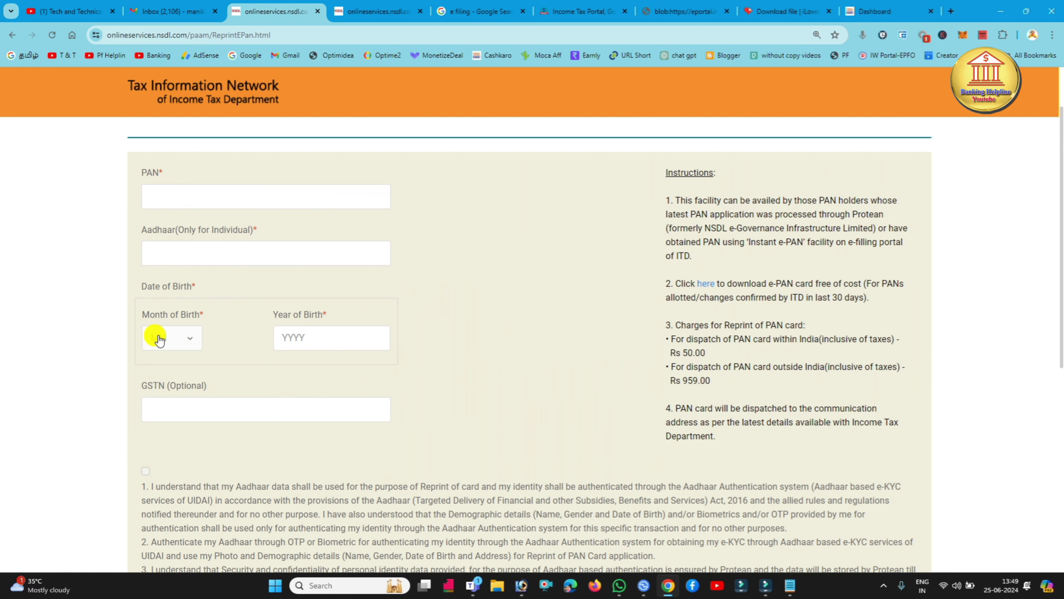
scroll(199, 398, "down", 1)
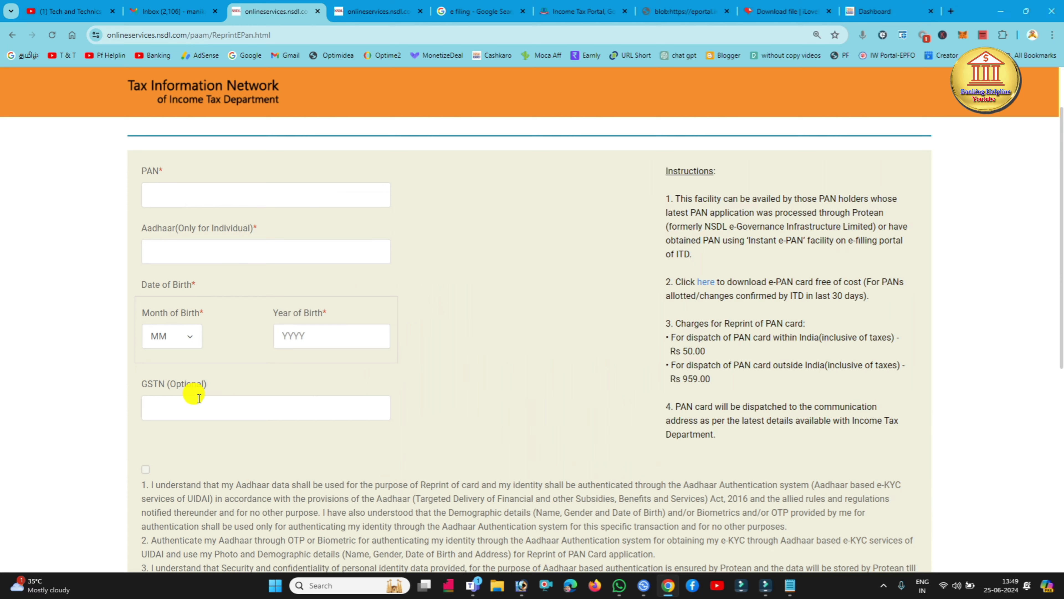
scroll(199, 398, "down", 5)
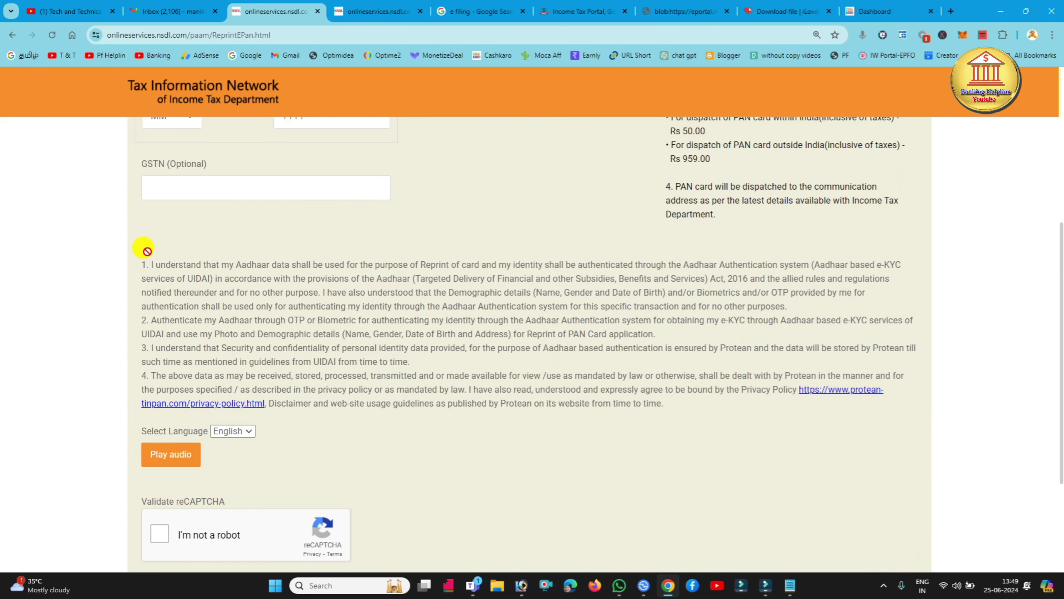
scroll(374, 259, "up", 7)
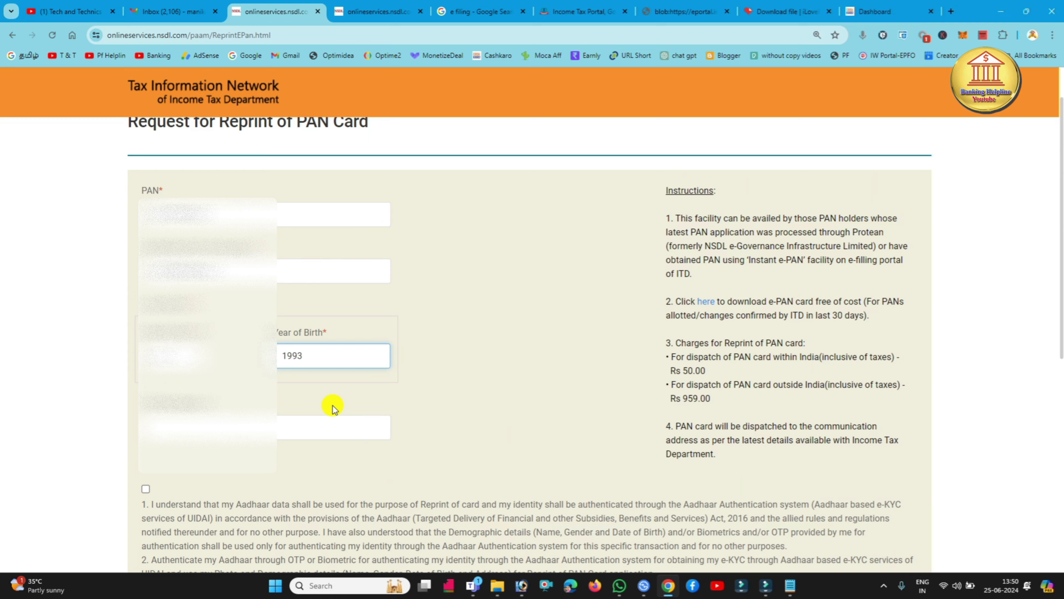
scroll(333, 409, "down", 5)
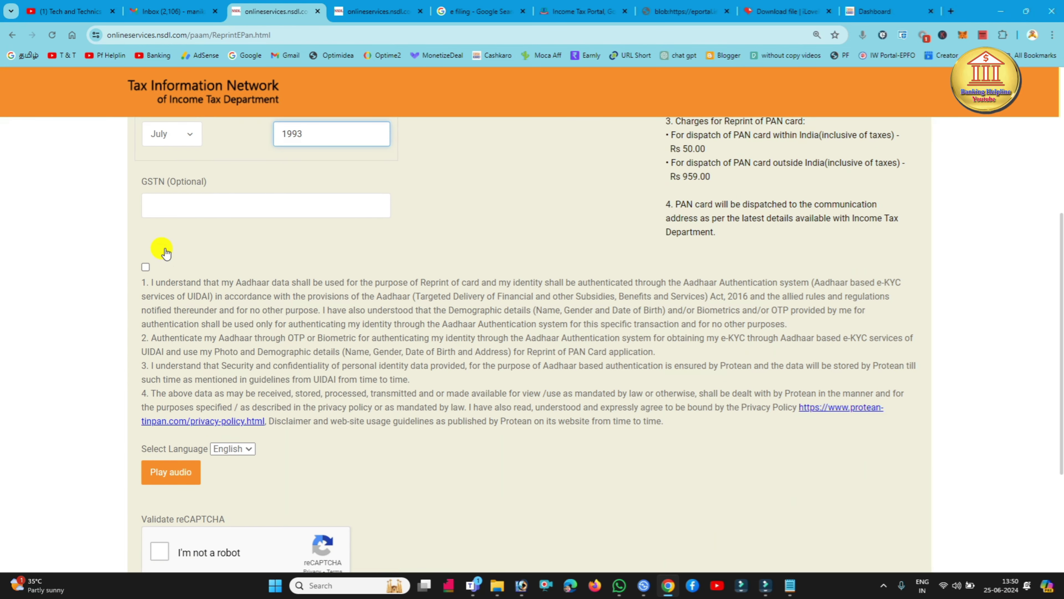
Accept the Aadhaar consent, pass the reCAPTCHA check and submit the reprint form.
left_click(147, 267)
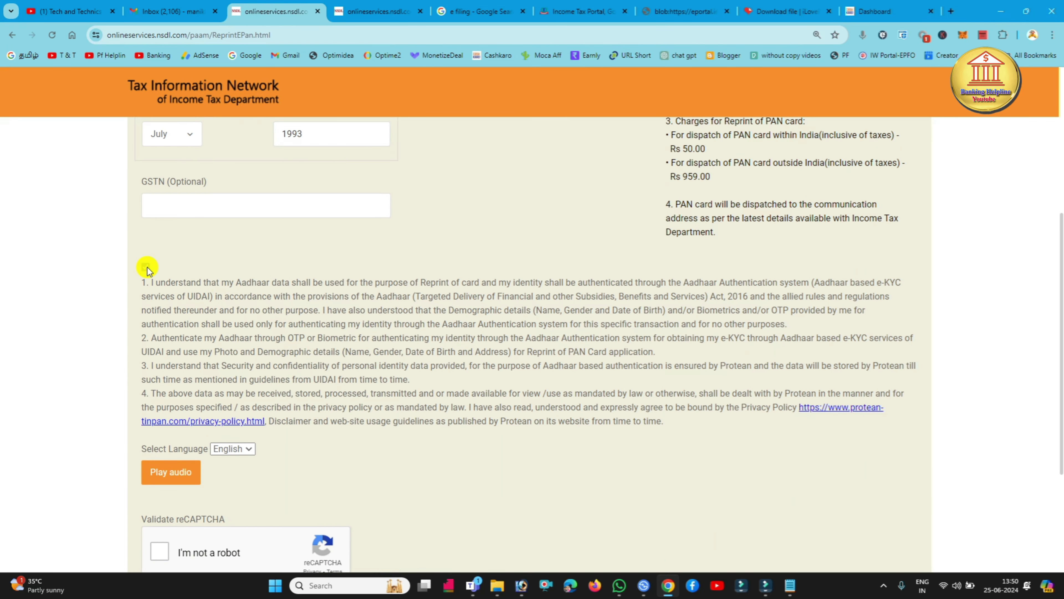
scroll(147, 270, "down", 4)
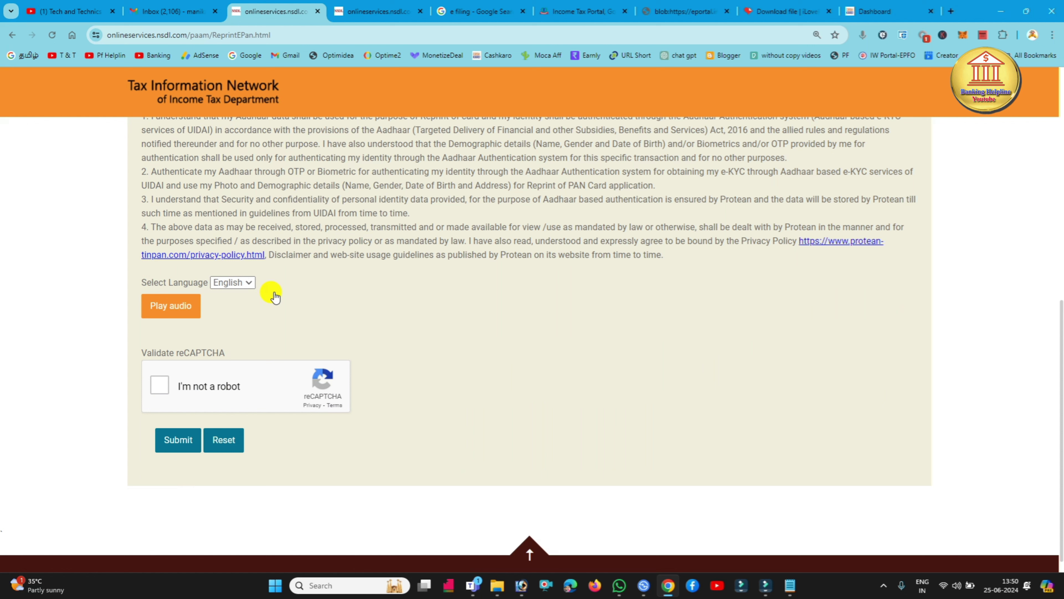
left_click(159, 387)
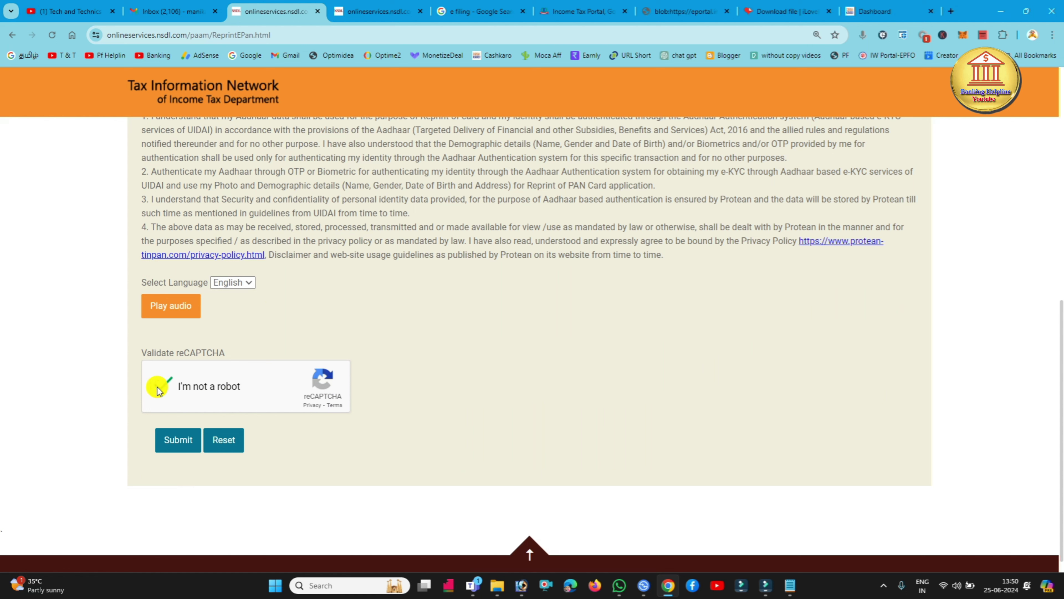
left_click(187, 441)
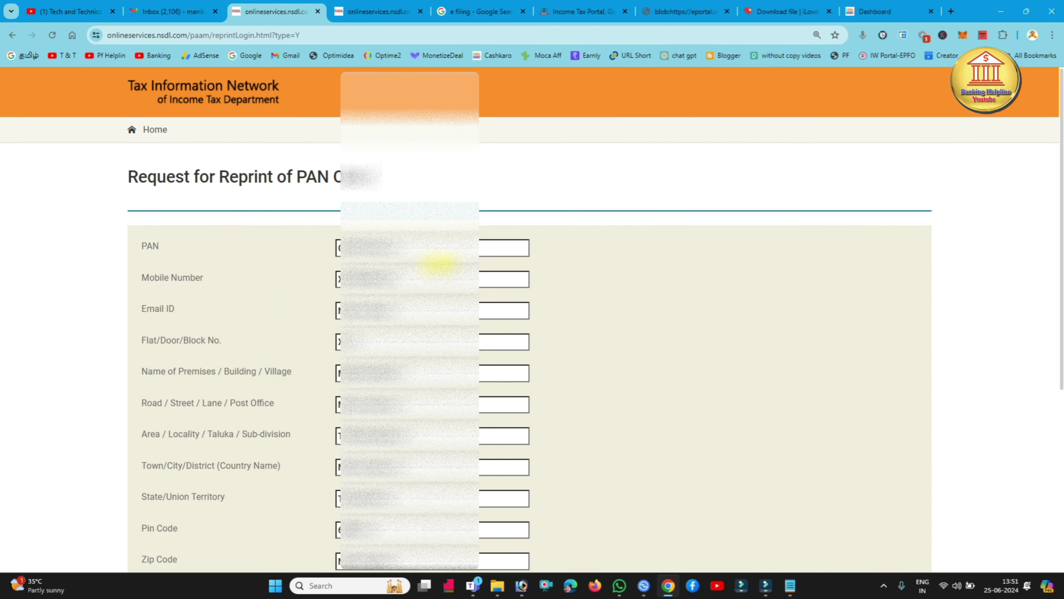
Choose Mobile Number for receiving the OTP and accept the printing-and-dispatch declaration.
scroll(438, 262, "down", 3)
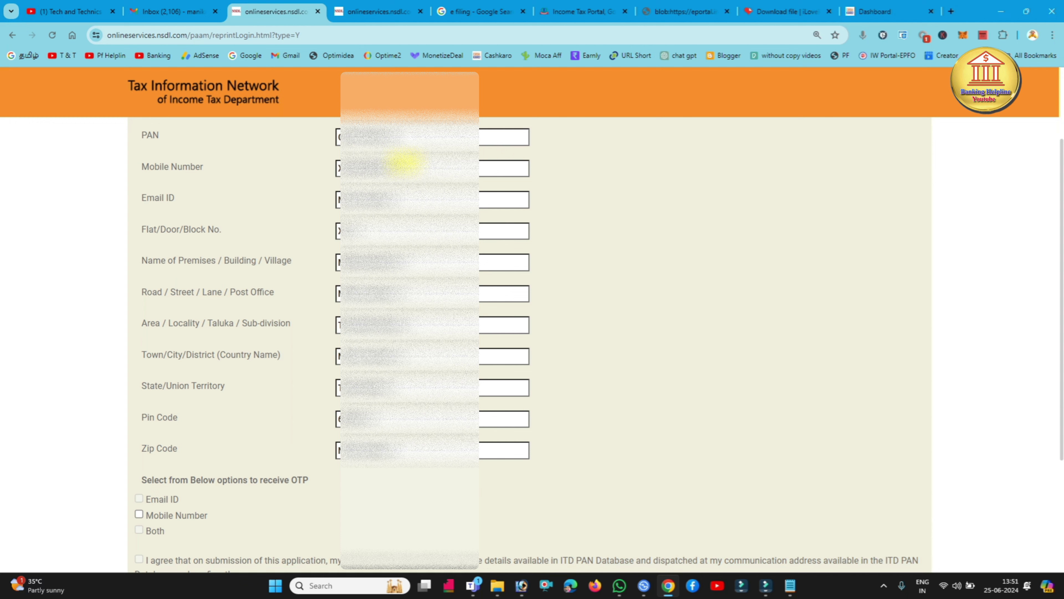
scroll(383, 218, "down", 4)
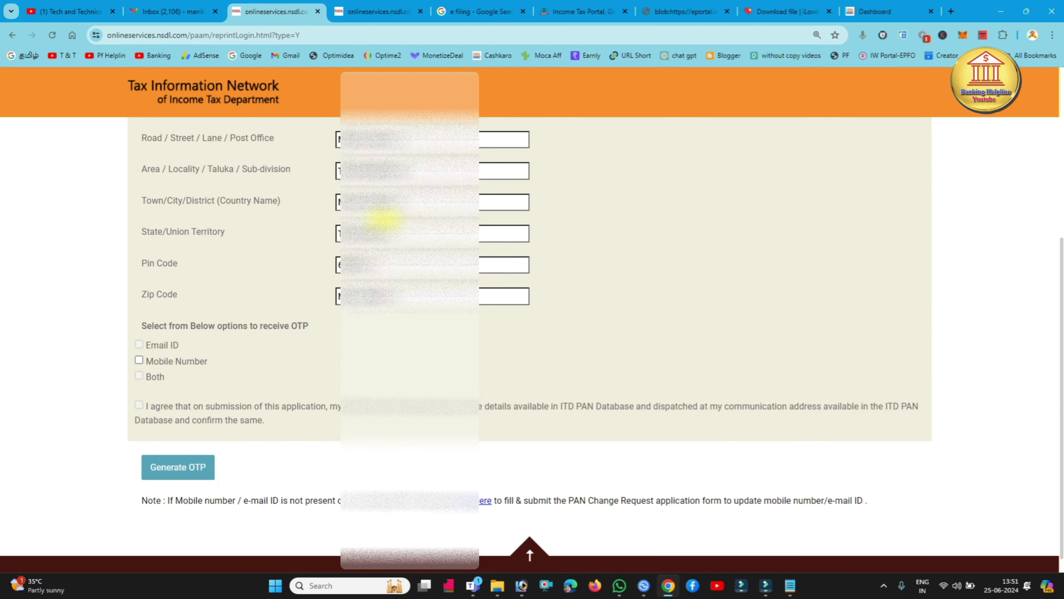
scroll(377, 241, "down", 1)
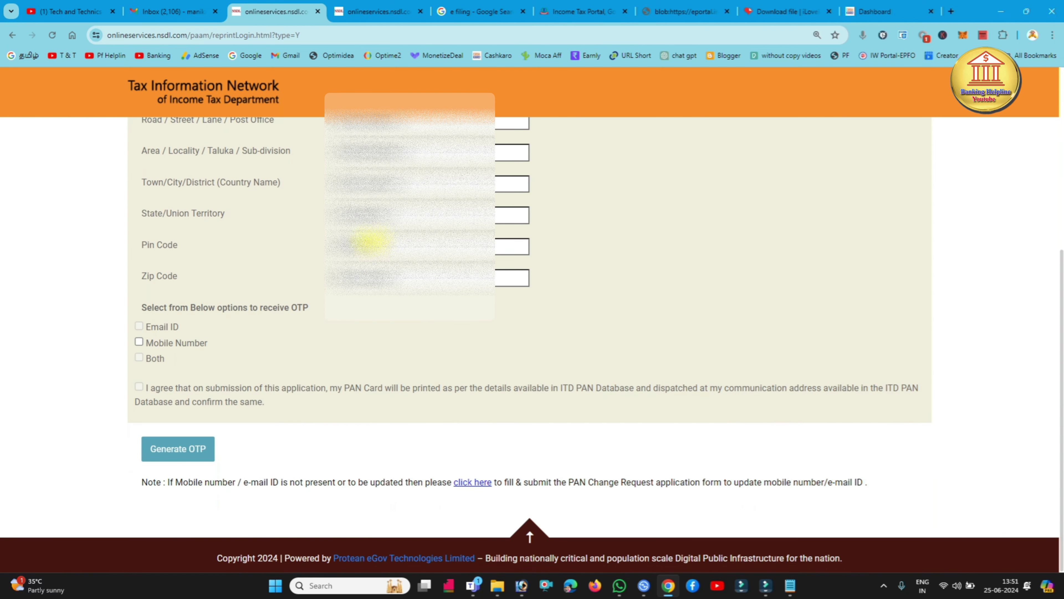
left_click(139, 343)
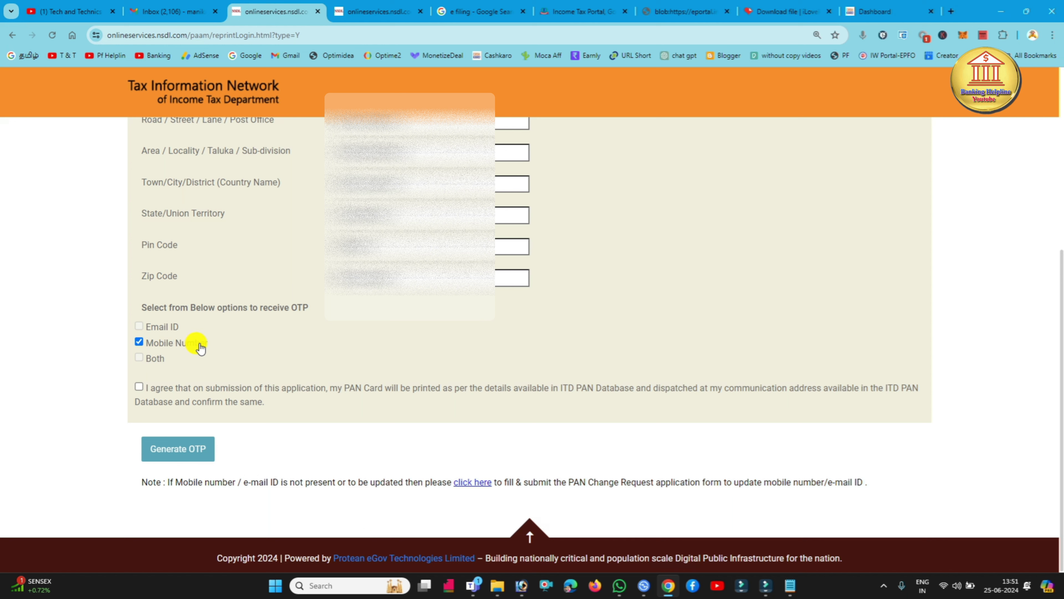
left_click(140, 388)
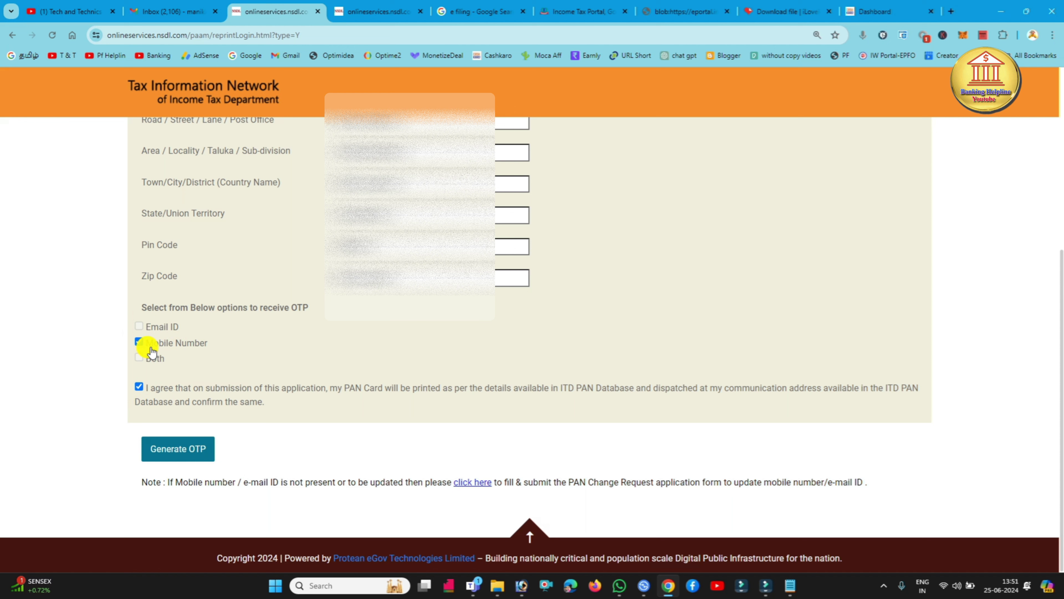
Generate the OTP and validate the code received on the mobile.
left_click(195, 451)
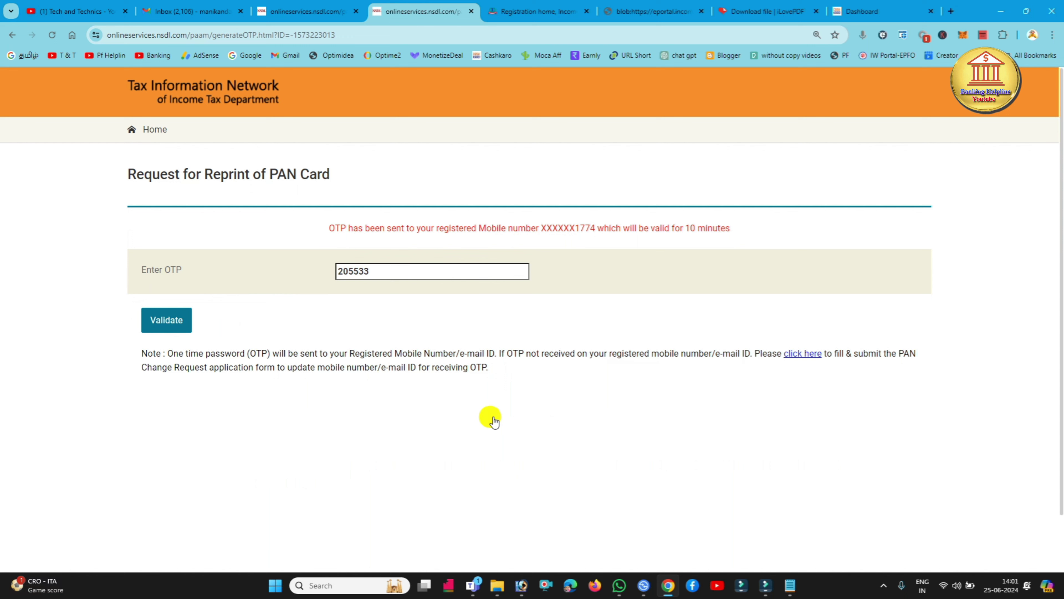
left_click(177, 323)
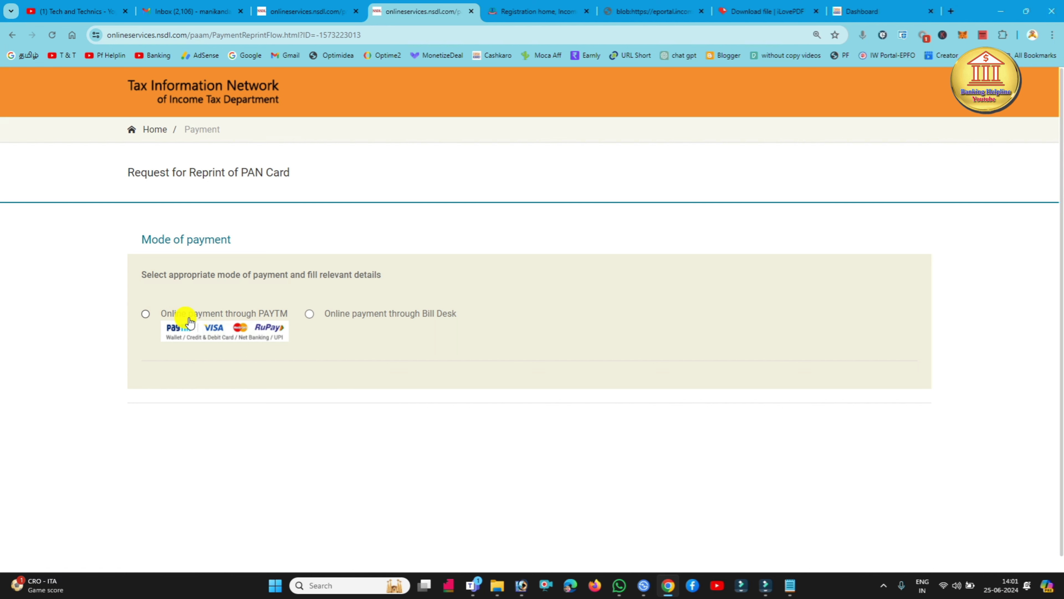
Pay the 50.00 reprint fee through PAYTM after agreeing to the terms of service.
left_click(146, 315)
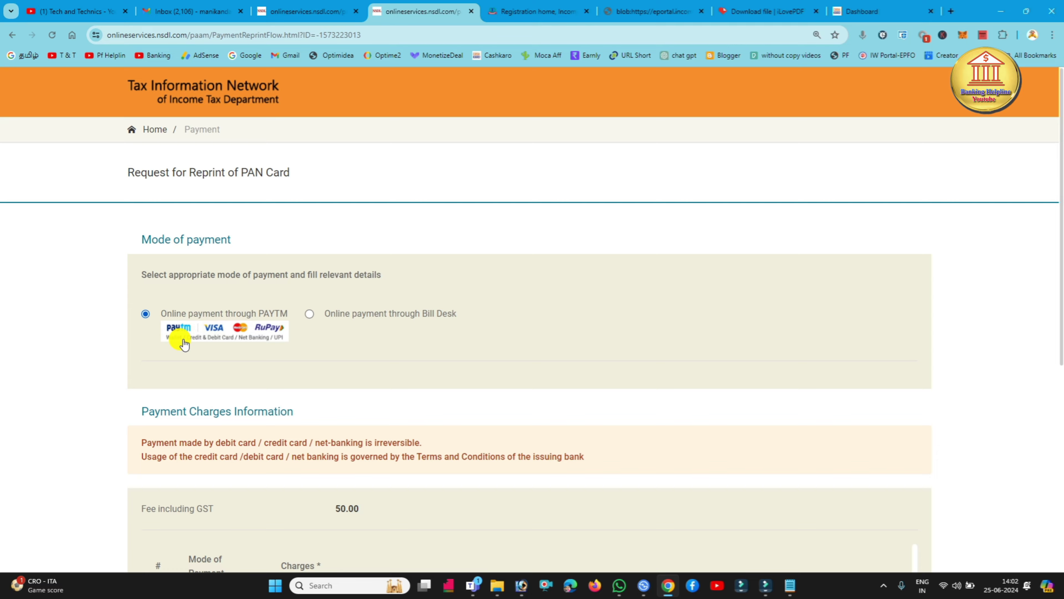
scroll(176, 342, "down", 4)
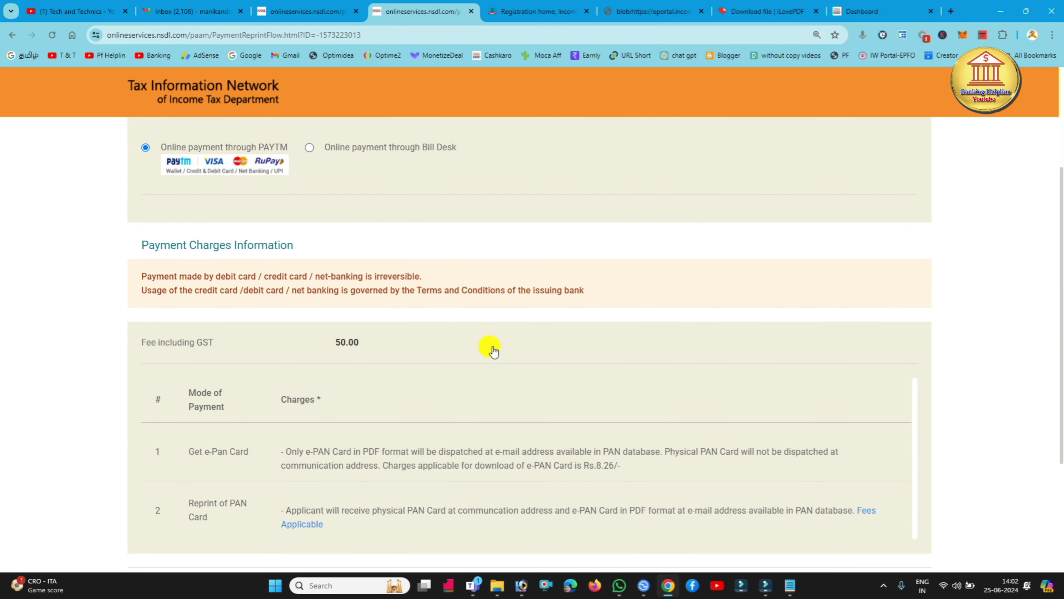
scroll(369, 364, "down", 3)
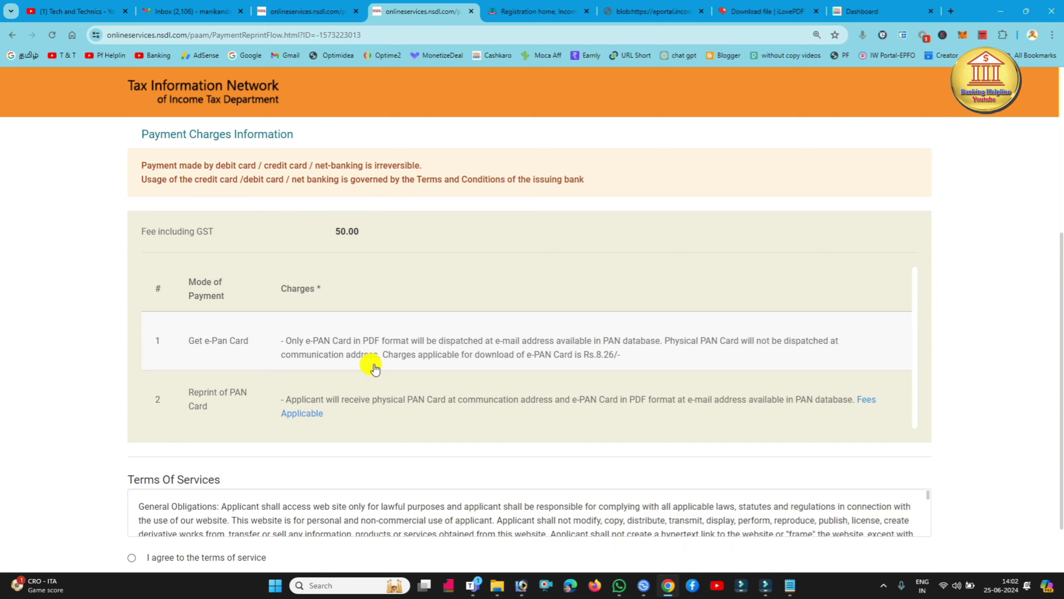
scroll(374, 368, "down", 2)
scroll(243, 428, "down", 5)
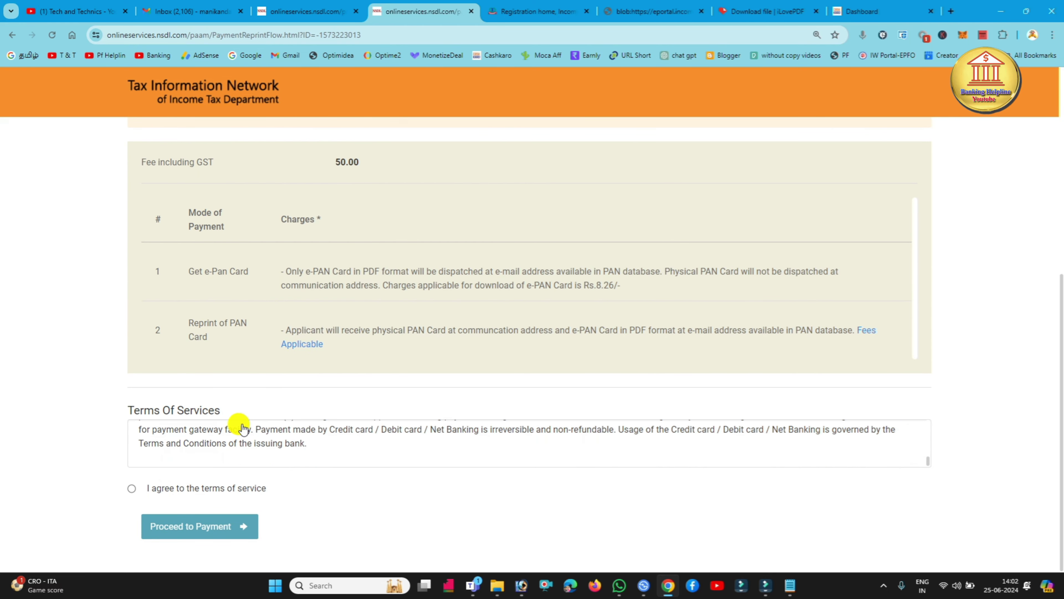
left_click(132, 489)
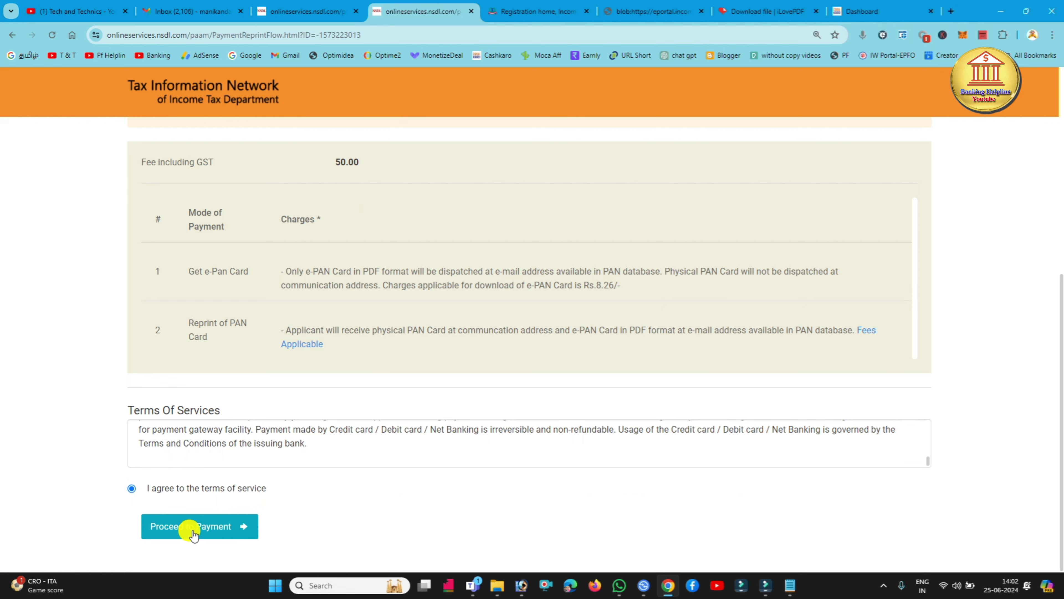
left_click(210, 527)
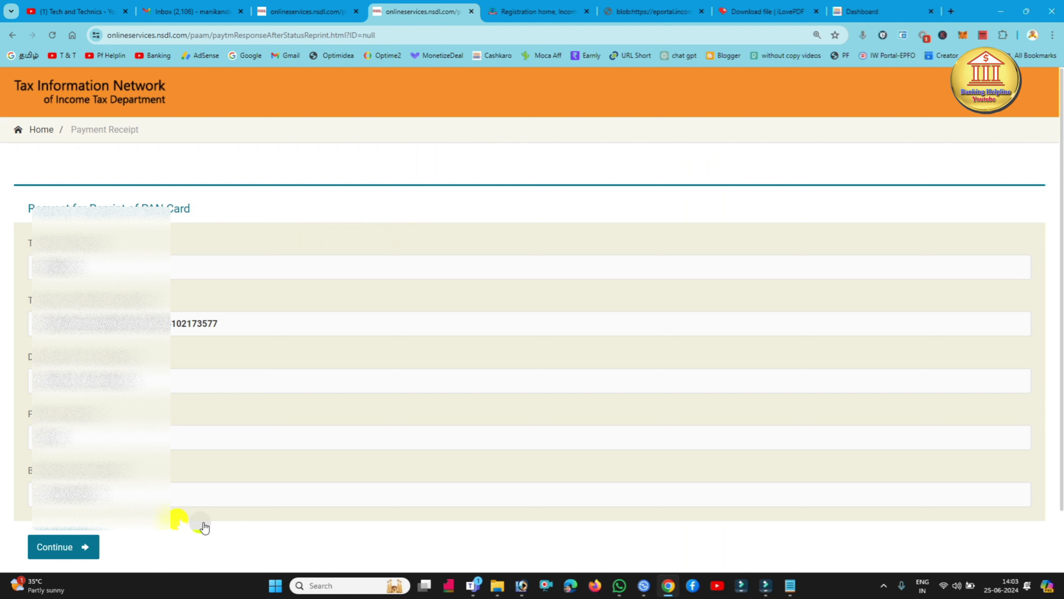
Continue past the receipt details and generate the printable payment receipt PDF.
left_click(68, 555)
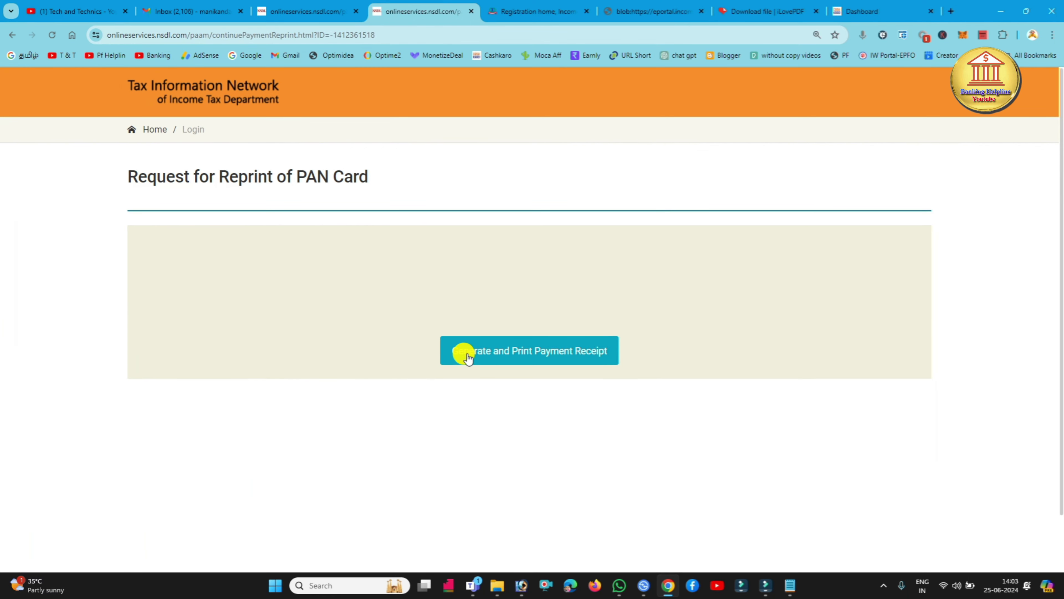
left_click(580, 357)
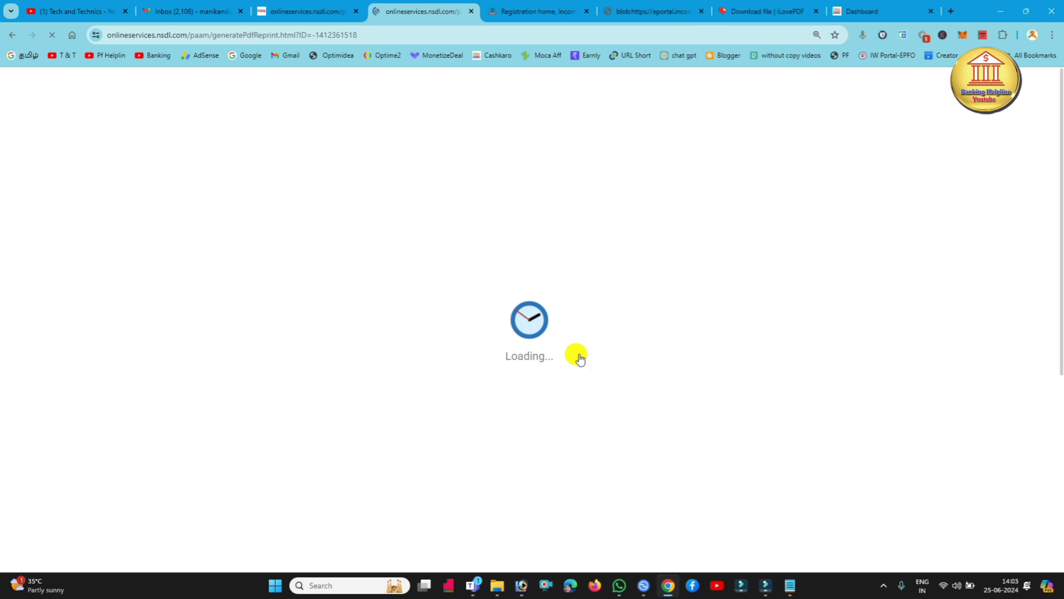